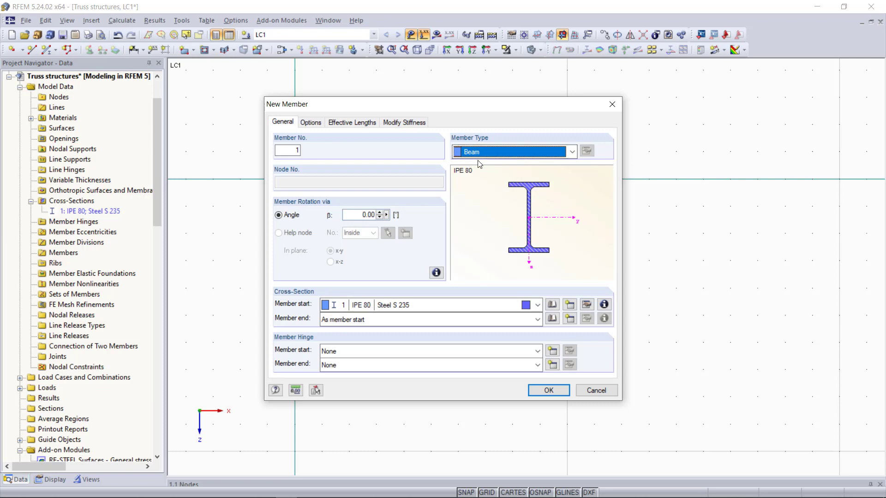
click(552, 154)
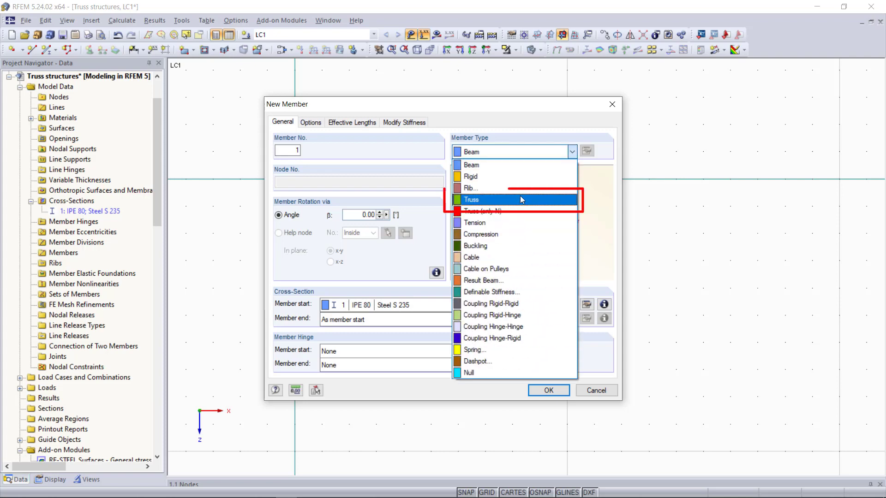
key(Escape)
click(493, 201)
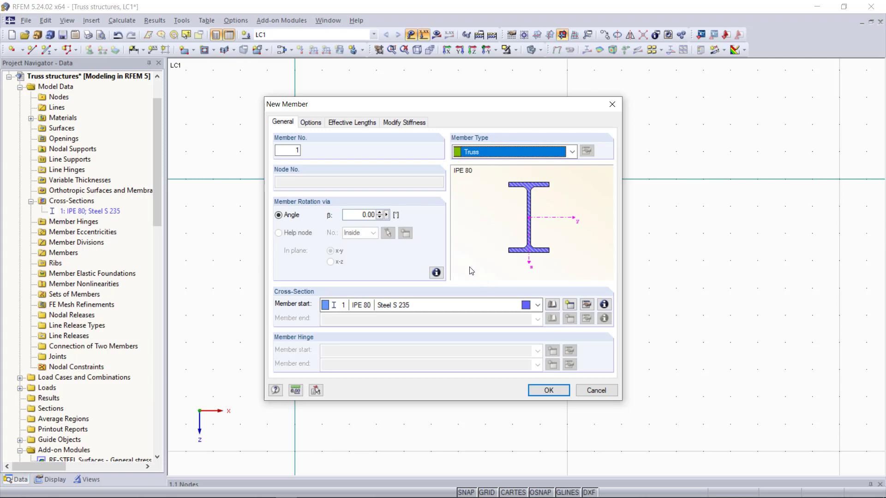
- Draw two horizontal Beam members with the IPE 80 section from X 0 to 6 m, at Z 0 and Z -1 m
click(497, 154)
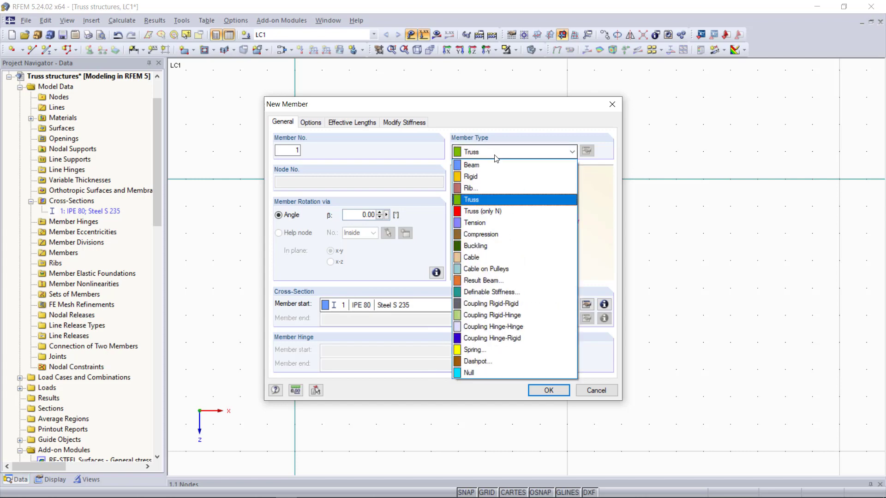
click(471, 168)
click(549, 391)
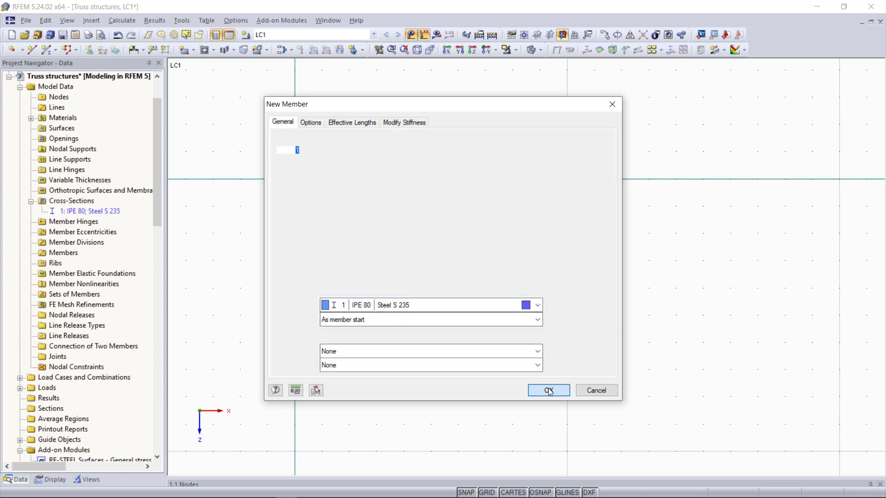
click(295, 179)
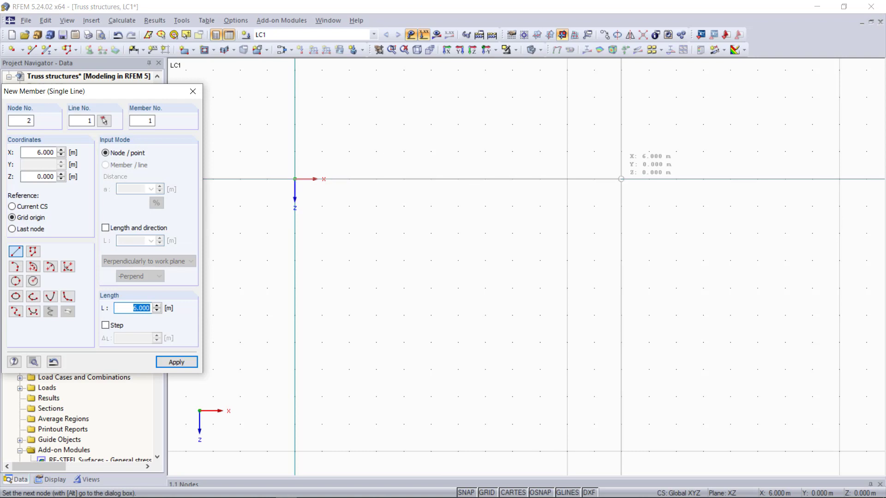
click(621, 179)
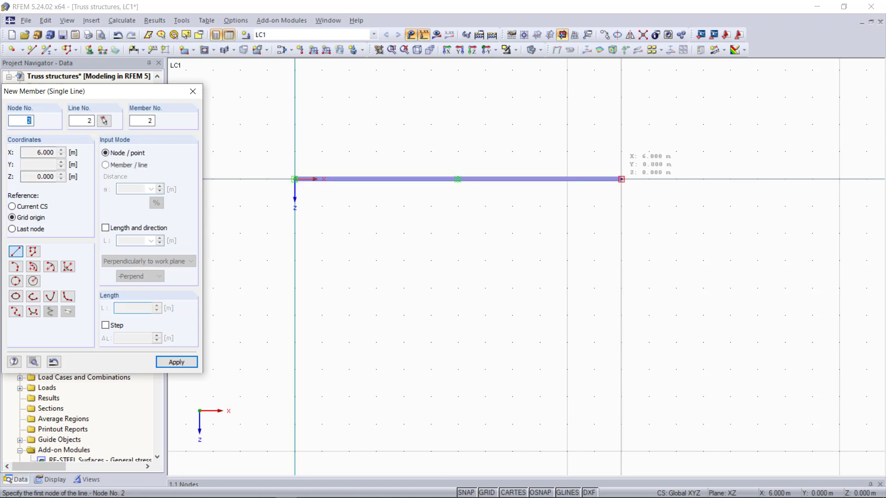
click(295, 123)
click(621, 124)
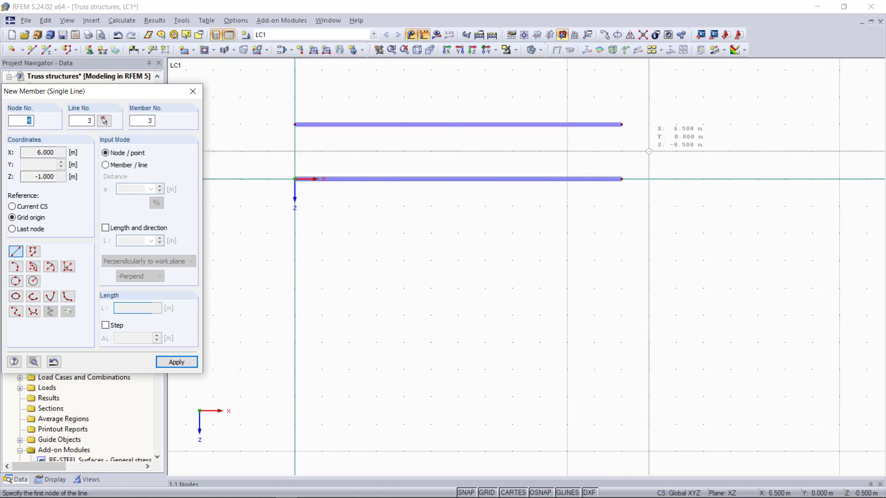
key(Escape)
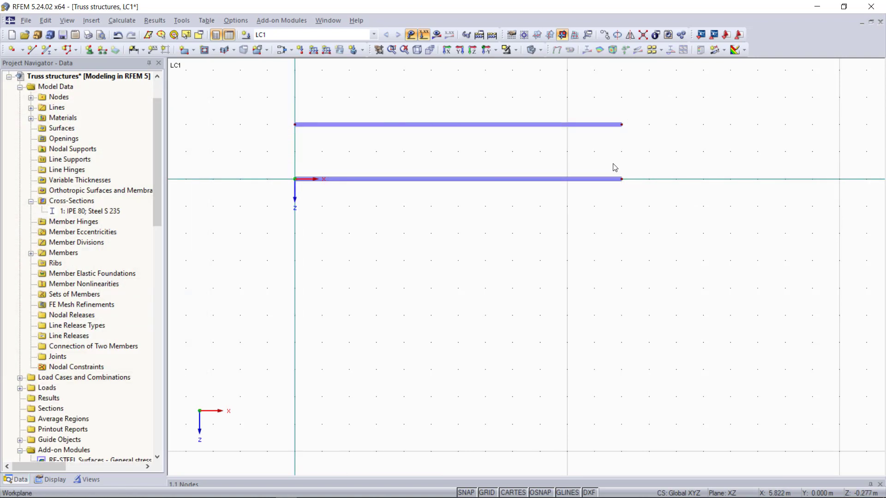
- Add three Truss-type IPE 80 diagonals from the upper chord at X 3, 4 and 5 m to the lower chord at X 4, 5 and 6 m
middle_click(536, 156)
middle_click(536, 156)
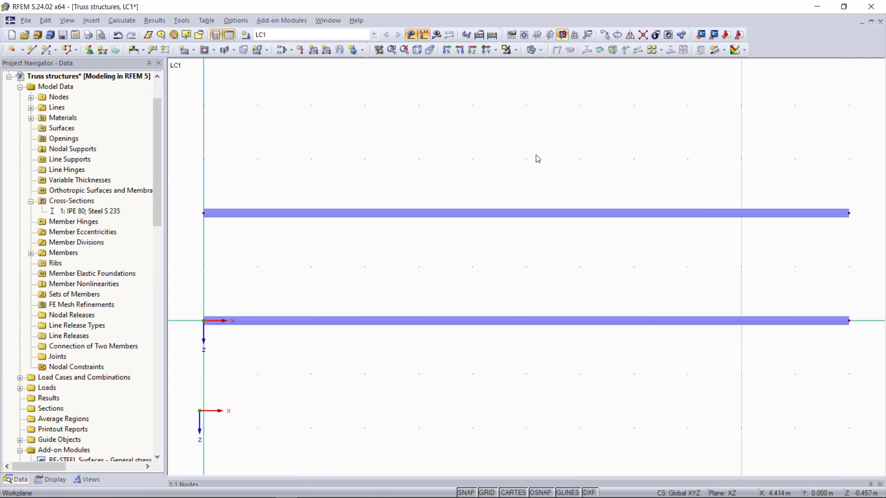
click(69, 50)
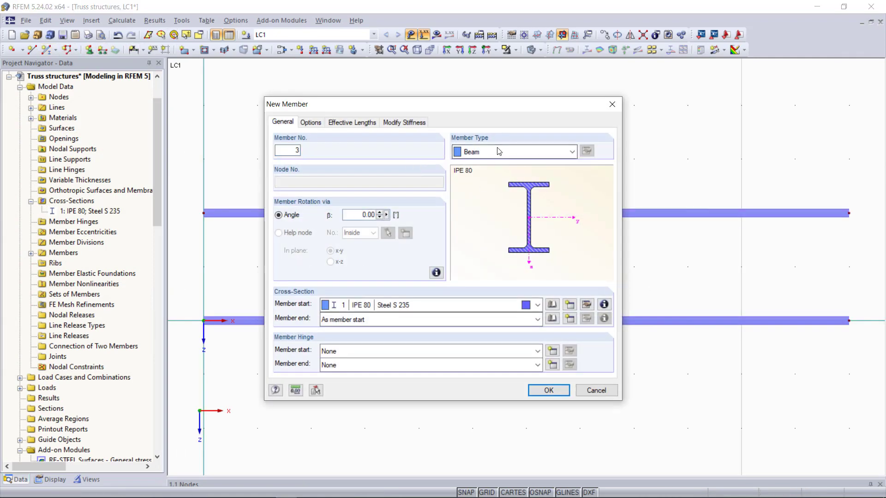
click(499, 151)
click(501, 199)
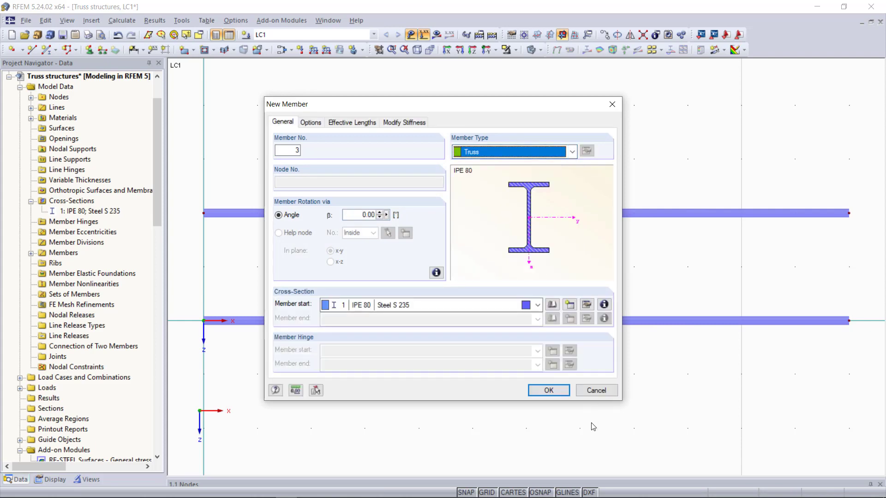
click(549, 390)
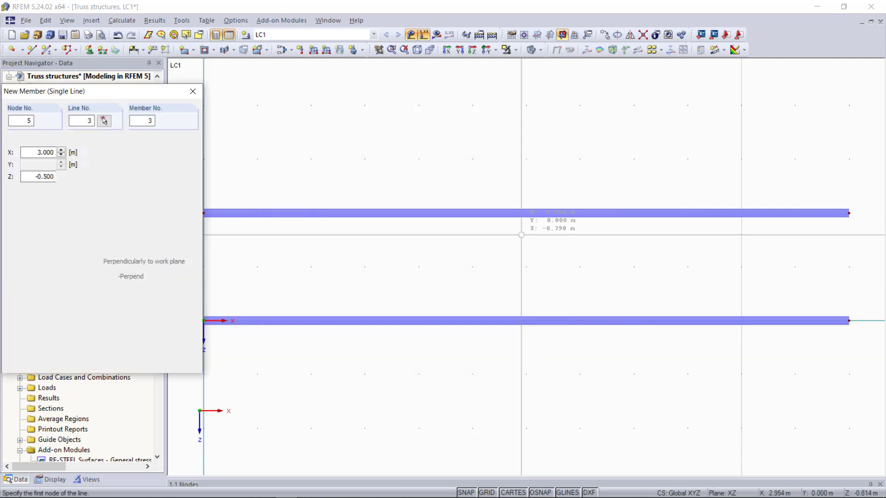
click(526, 213)
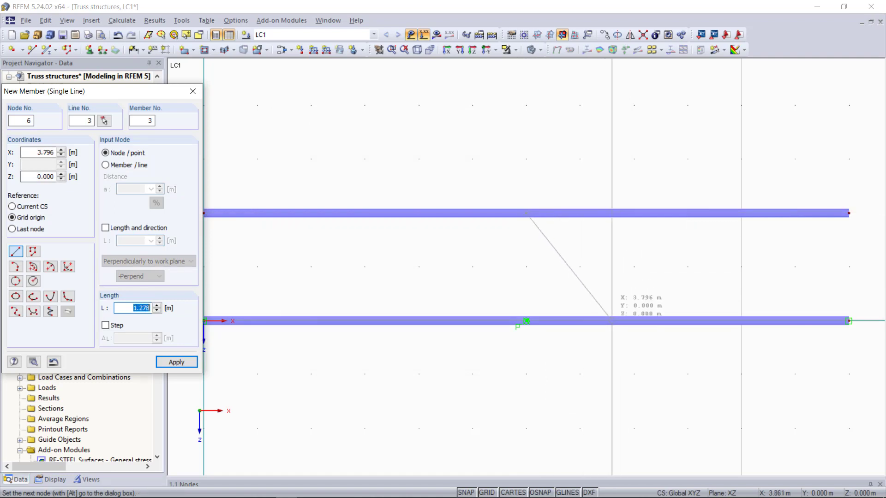
click(634, 320)
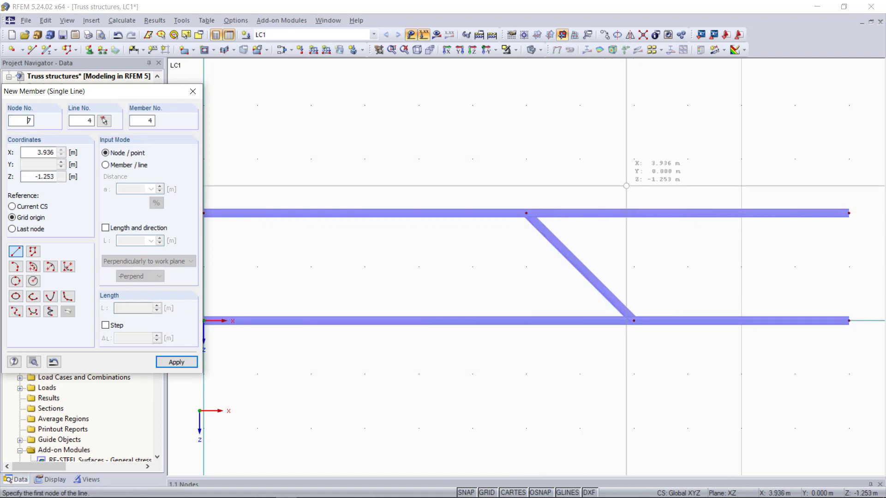
click(631, 213)
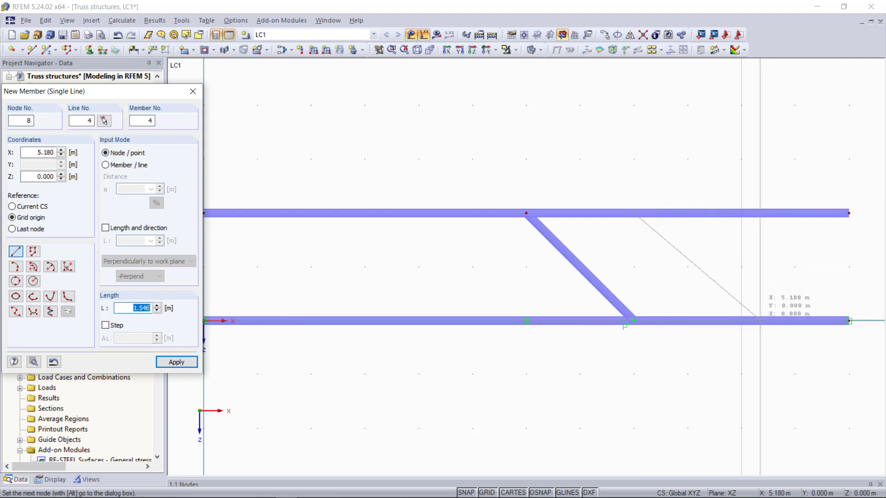
click(740, 320)
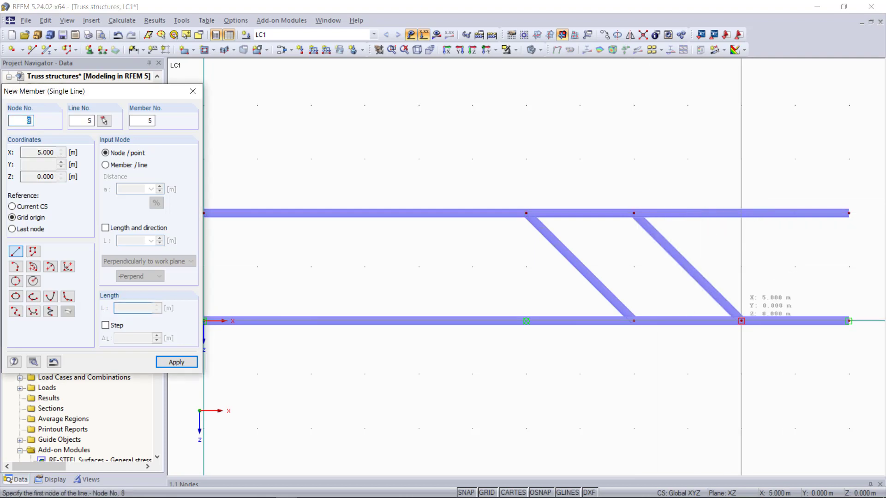
click(741, 214)
click(849, 321)
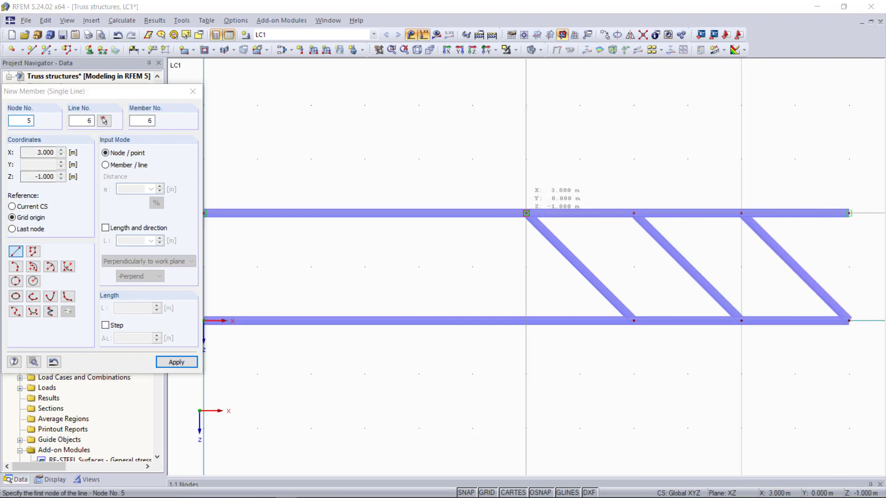
- Draw three mirrored diagonals from the upper chord at X 3, 2 and 1 m to the lower chord at X 2, 1 and 0 m
click(525, 213)
click(418, 321)
click(419, 213)
click(311, 321)
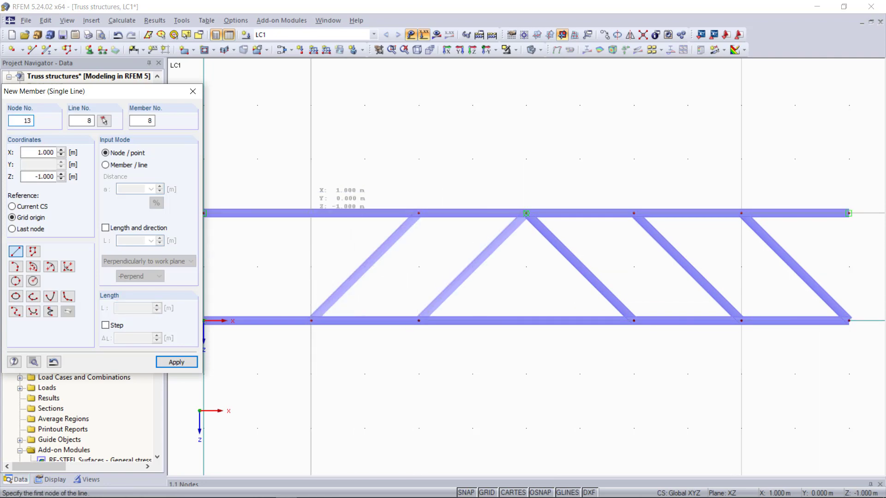
click(310, 213)
click(203, 321)
- Draw vertical truss members between the two chords at X 0, 1 and 2 m
click(204, 213)
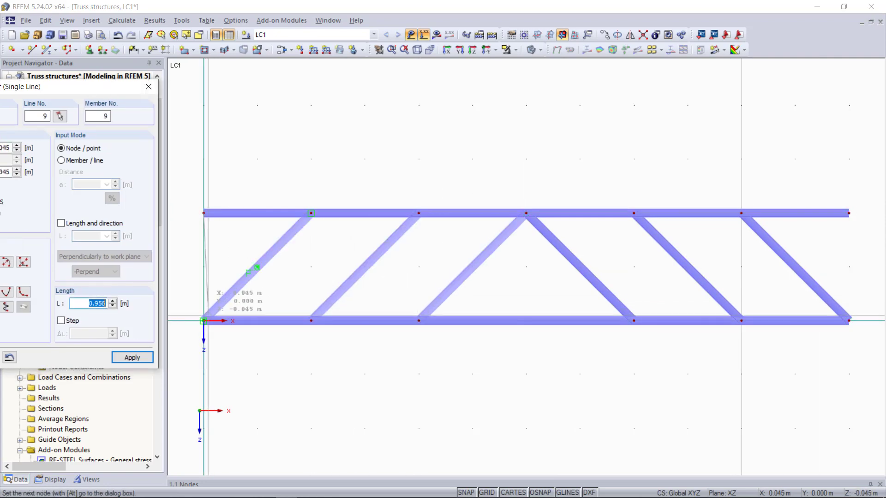
click(203, 321)
click(311, 213)
click(311, 321)
click(418, 214)
click(418, 321)
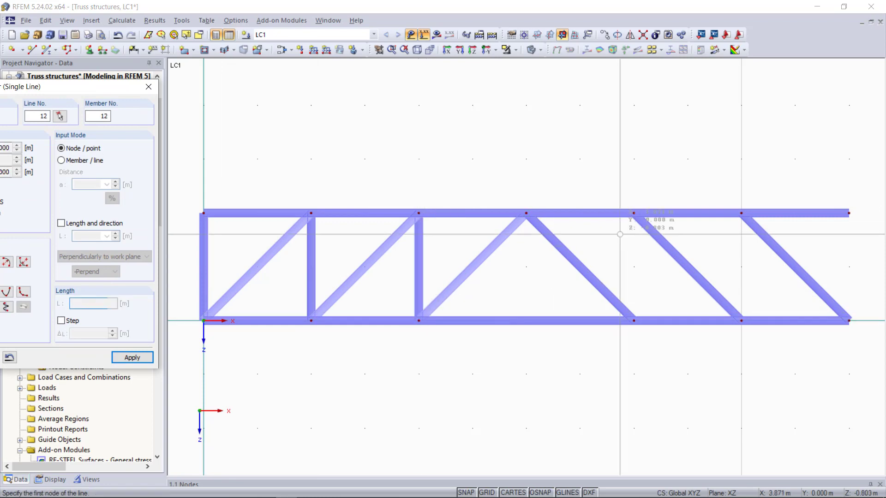
- Draw the remaining vertical truss members between the chords at X 4, 5 and 6 m and end member placement
click(633, 213)
click(633, 320)
click(741, 213)
click(740, 321)
click(848, 213)
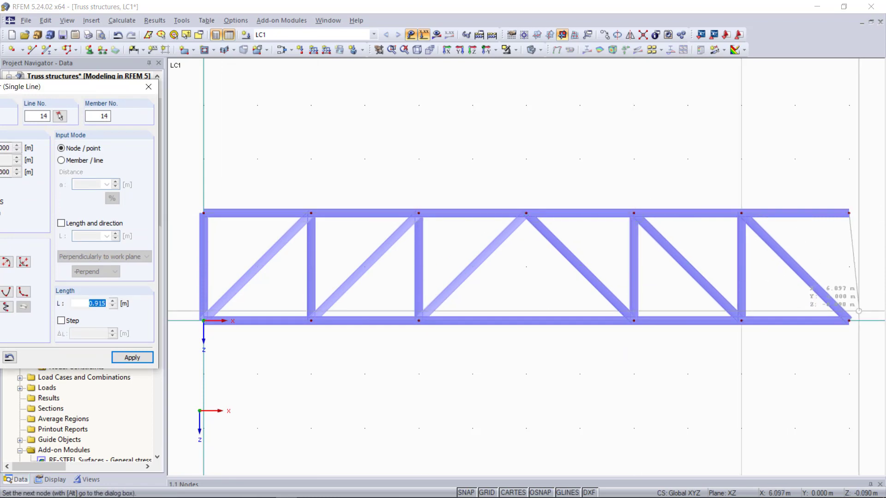
click(849, 320)
key(Escape)
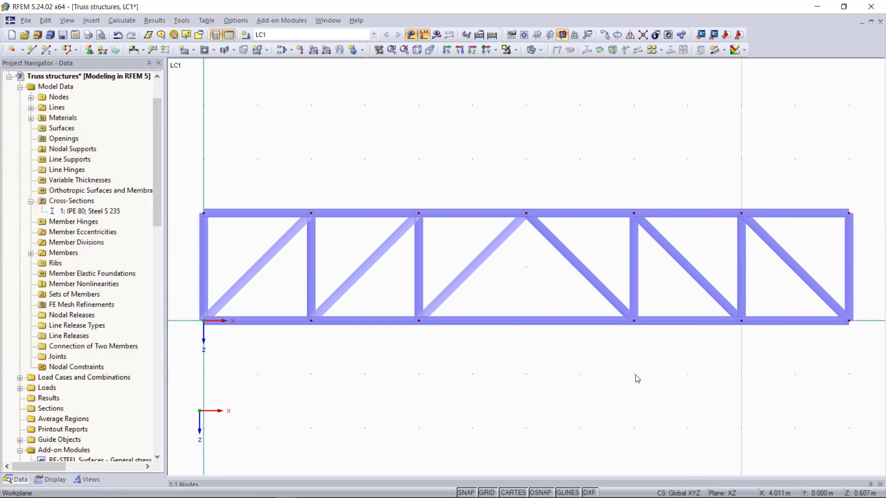
- Place a Hinged nodal support on the lower chord's left end node at the origin
click(89, 50)
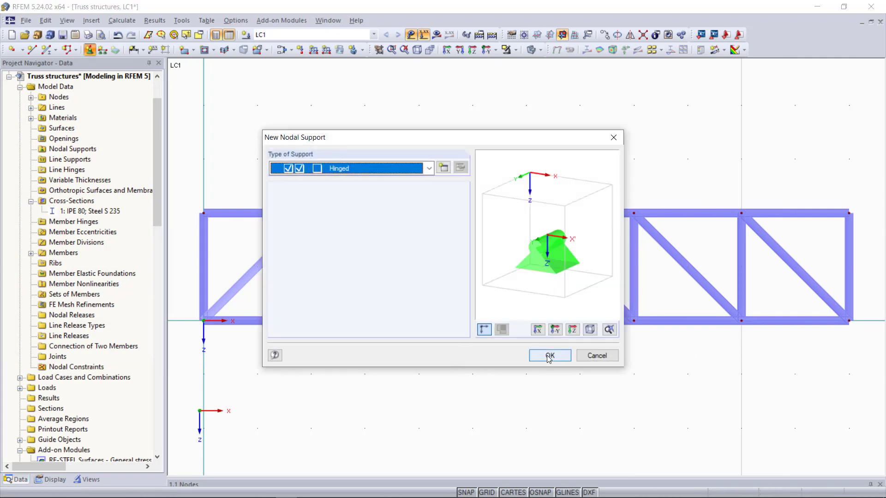
click(549, 356)
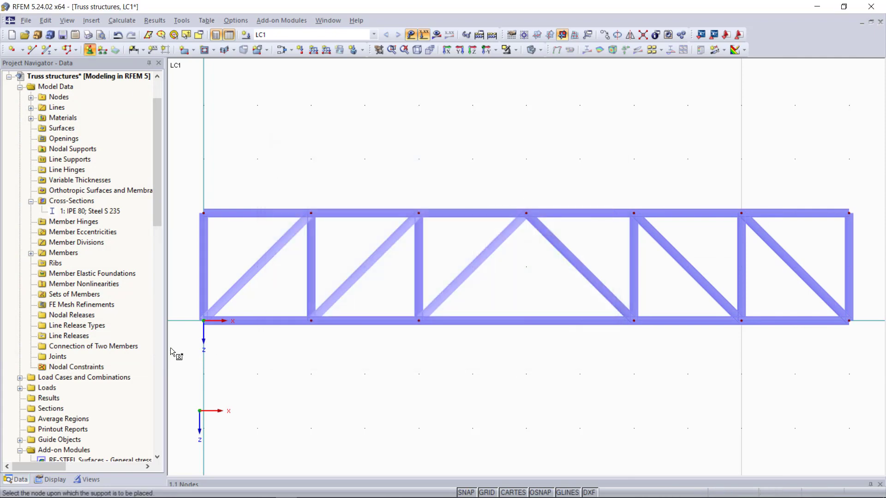
click(203, 320)
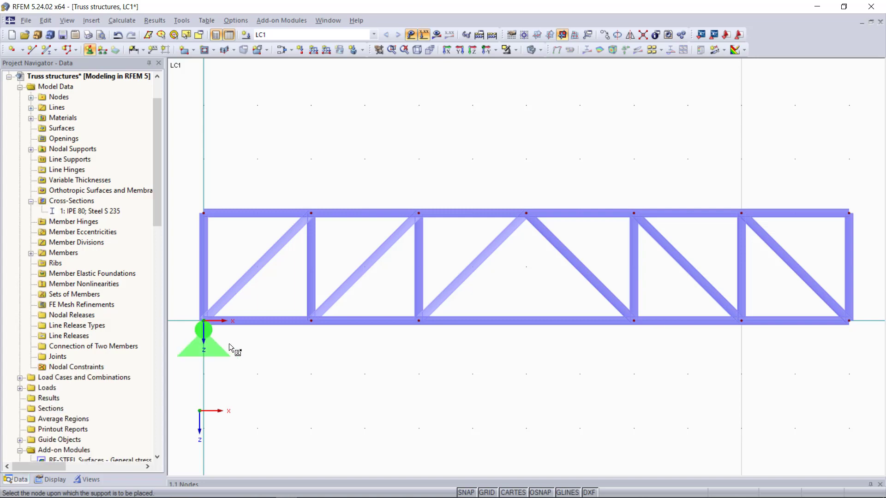
key(Escape)
- Place a nodal support of type Sliding in X' on the lower chord's right end node at X 6 m
click(89, 49)
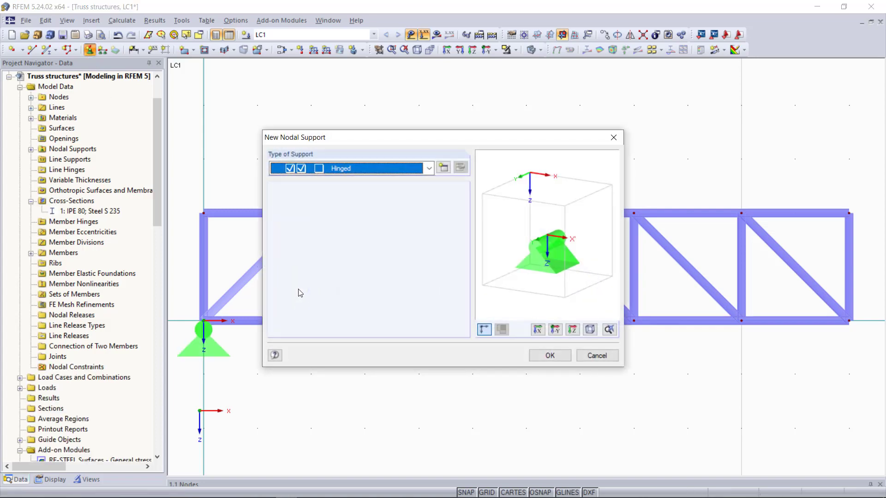
click(330, 168)
click(339, 204)
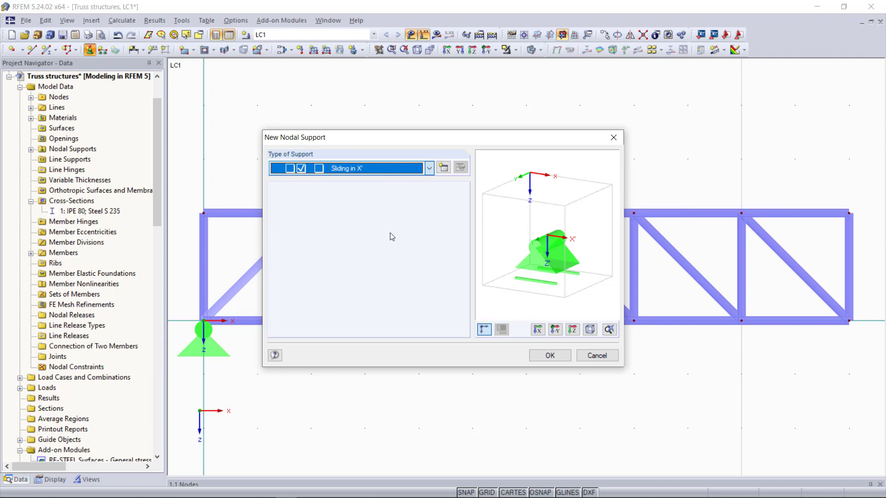
click(550, 356)
click(848, 320)
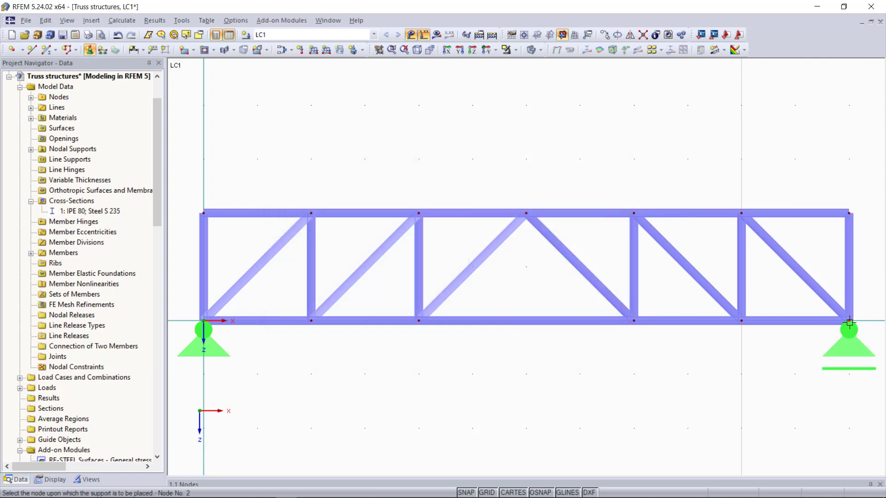
key(Escape)
- Create a standard node below the truss at X 0 and about Z 3.5 m
scroll(494, 379, down, 3)
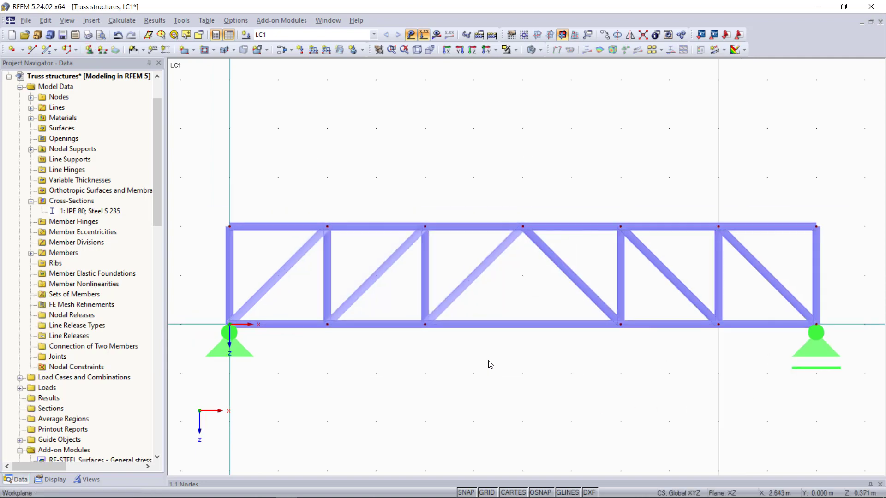
middle_drag(492, 395, 450, 234)
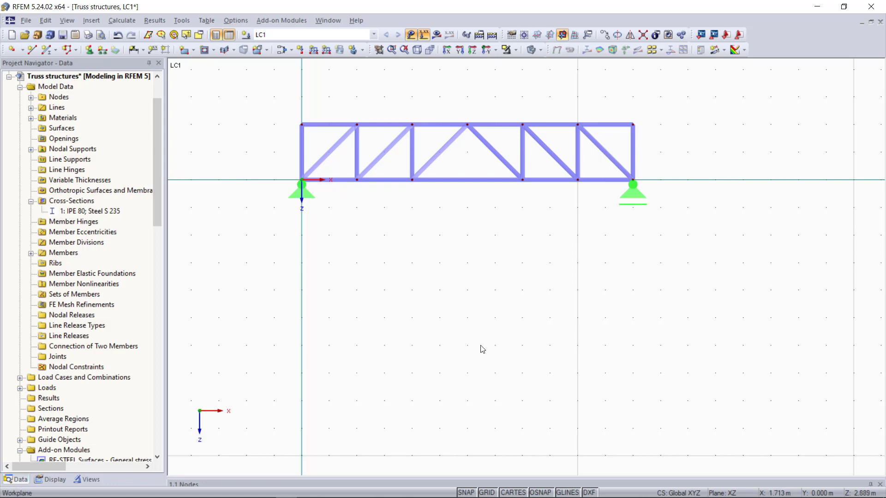
click(15, 49)
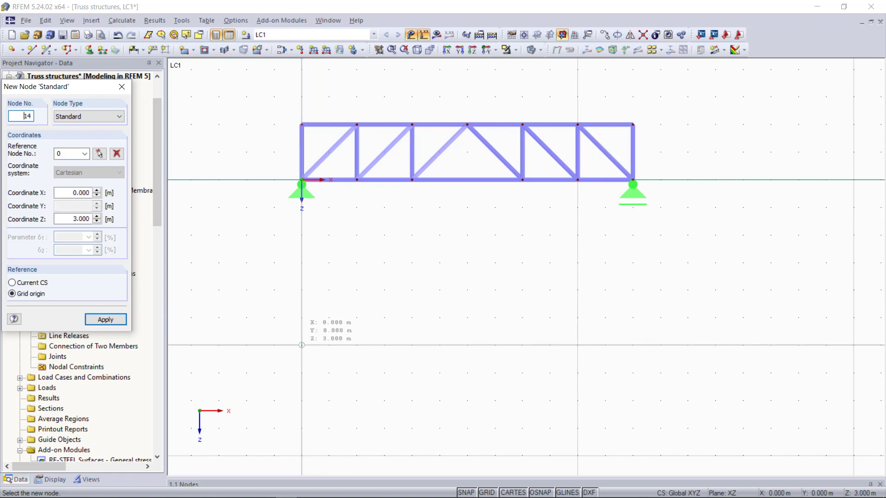
click(302, 373)
key(Escape)
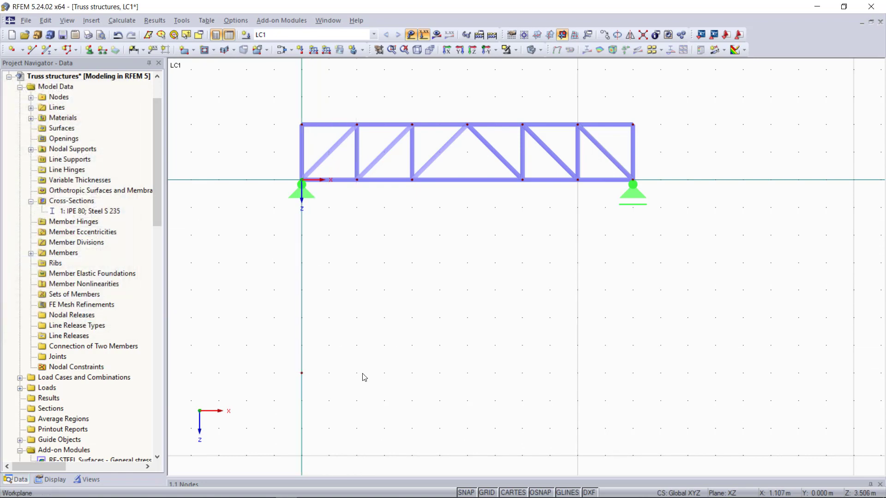
- Set up a generated 2D truss with 6 bays, 6 m total length, 2 m total height and 1 m side height
click(189, 22)
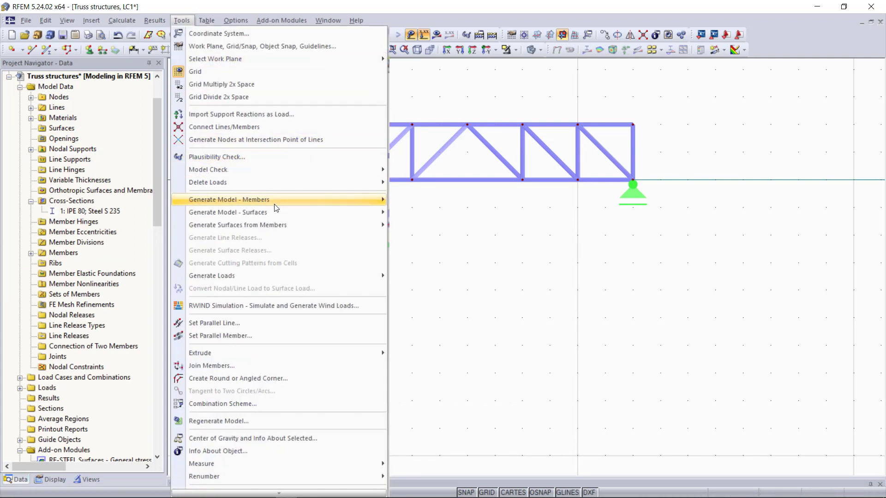
mouse_move(258, 201)
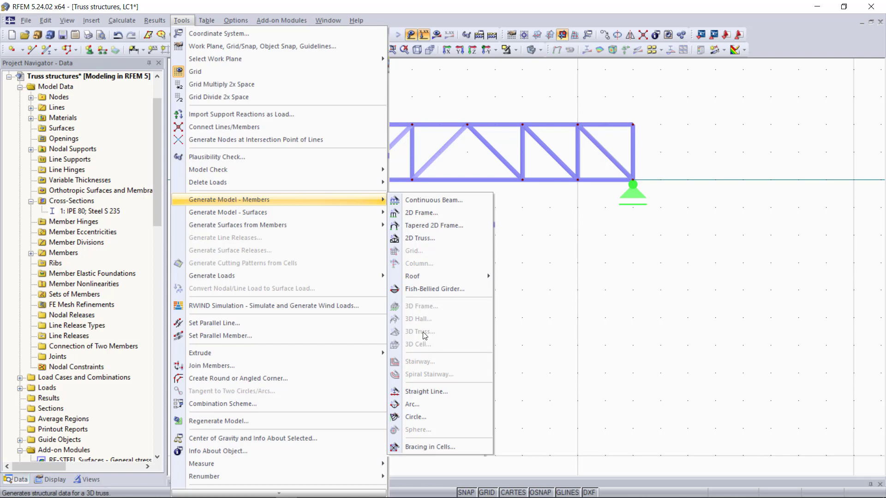
click(421, 238)
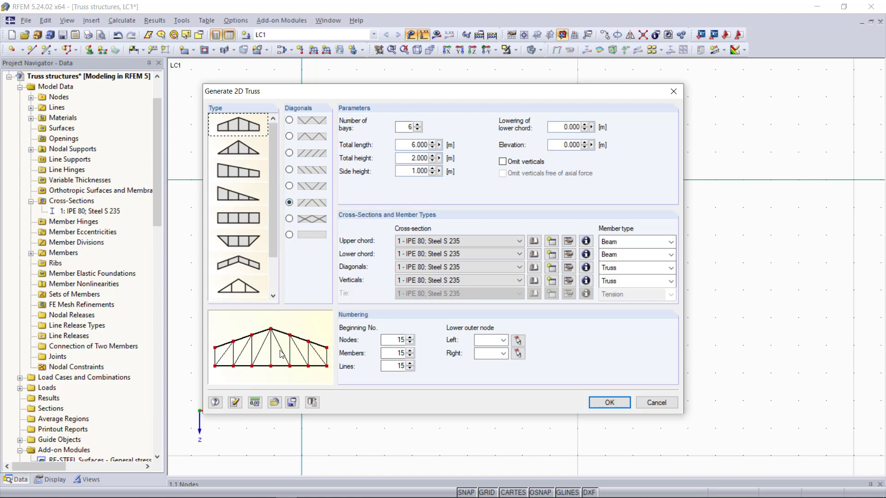
double_click(409, 128)
double_click(410, 144)
click(412, 159)
click(410, 171)
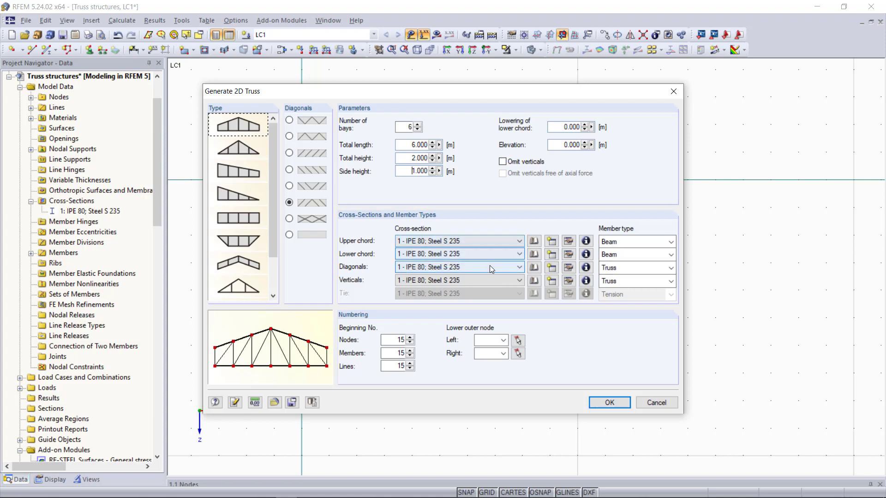
- Generate the truss with IPE 80 cross-sections, using the free node below the first truss as its lower left outer node
click(534, 242)
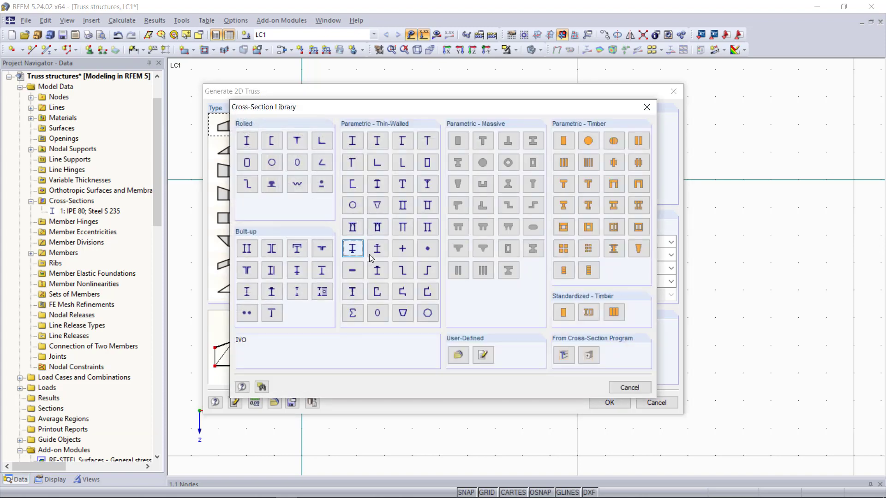
click(630, 387)
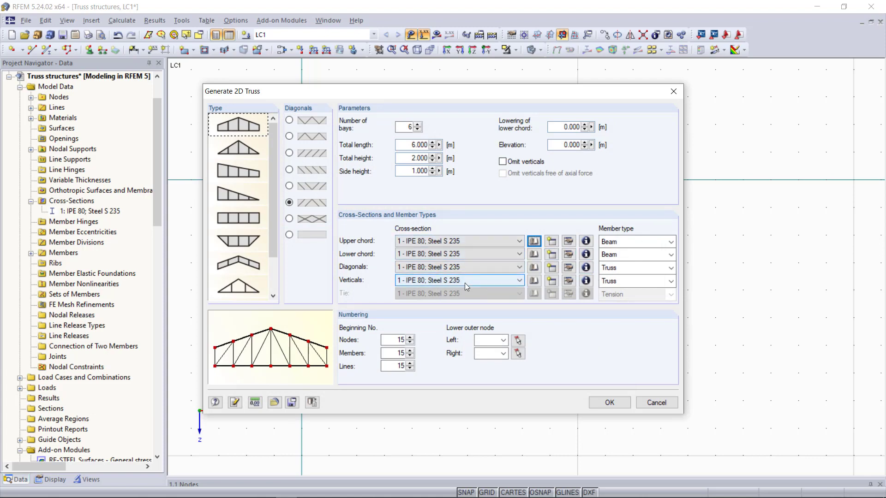
click(517, 341)
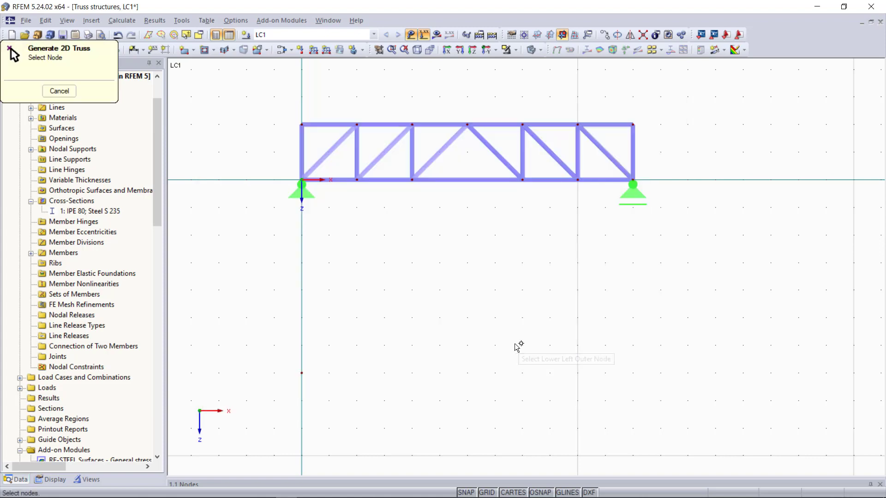
click(301, 373)
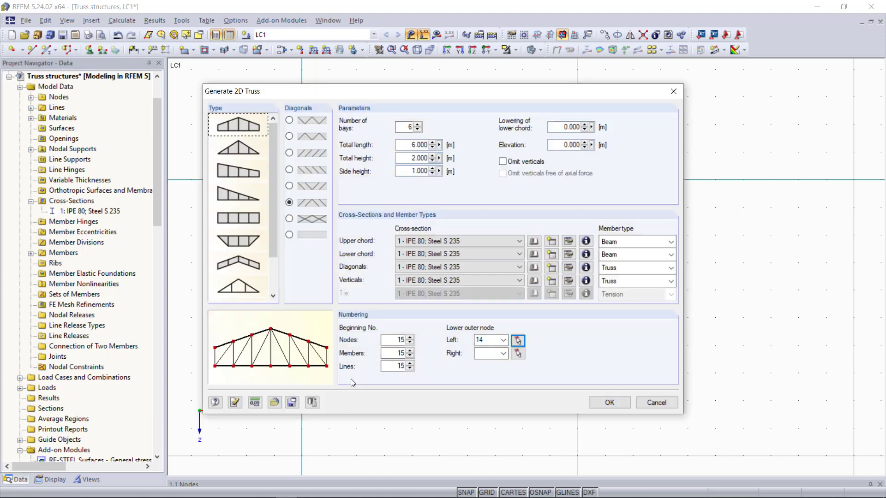
click(605, 402)
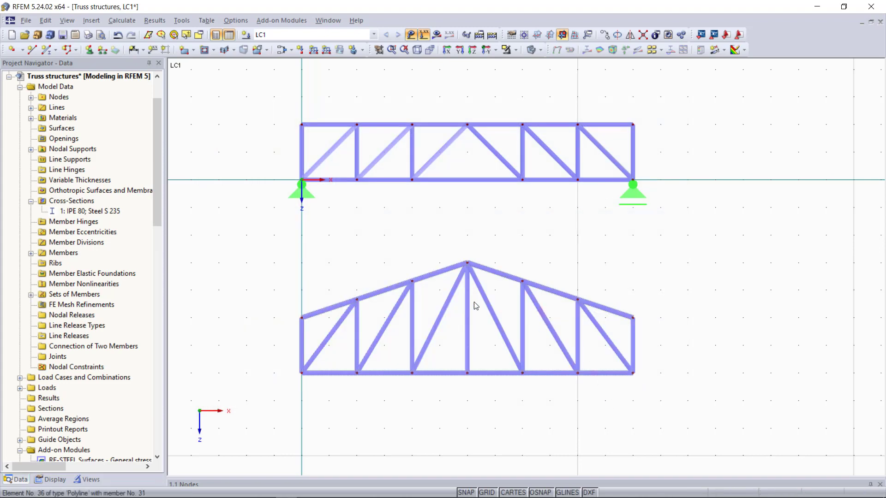
- Place hinged nodal supports on both end nodes of the generated truss's lower chord
click(89, 49)
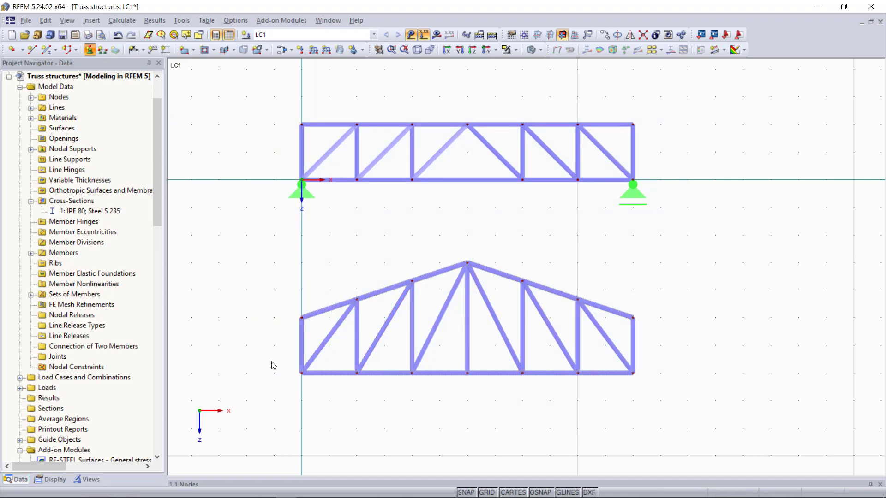
click(556, 356)
click(302, 373)
click(632, 373)
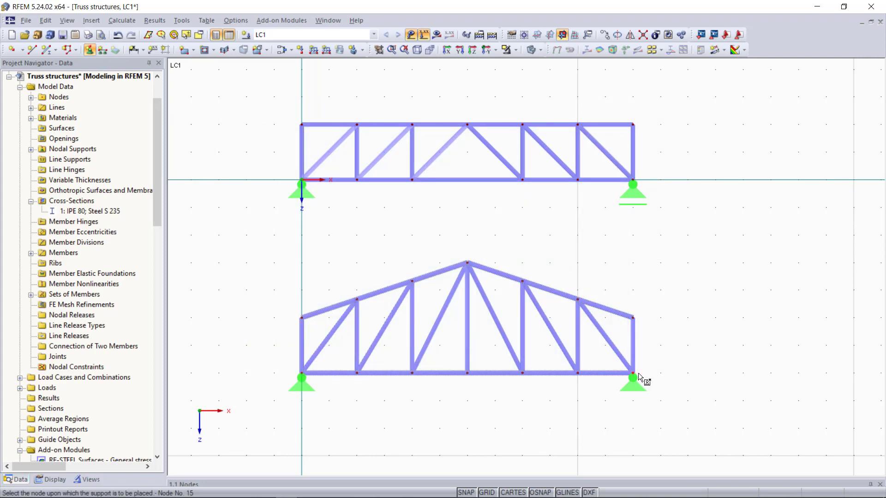
- Change the nodal support at the generated truss's lower right end node to Sliding in X'
key(Escape)
double_click(633, 381)
click(353, 200)
click(353, 217)
click(550, 356)
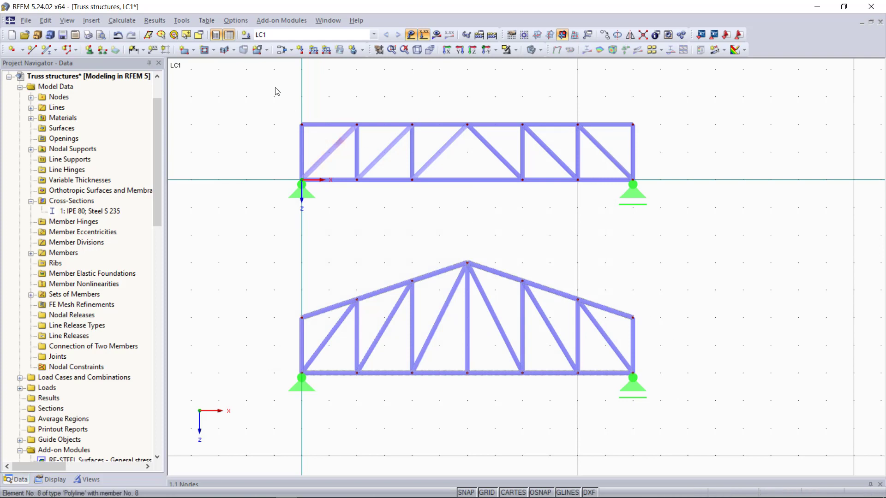
- Apply a nodal load PZ of 100 kN to the top chord's middle node on the first truss and the peak node of the generated truss
click(300, 50)
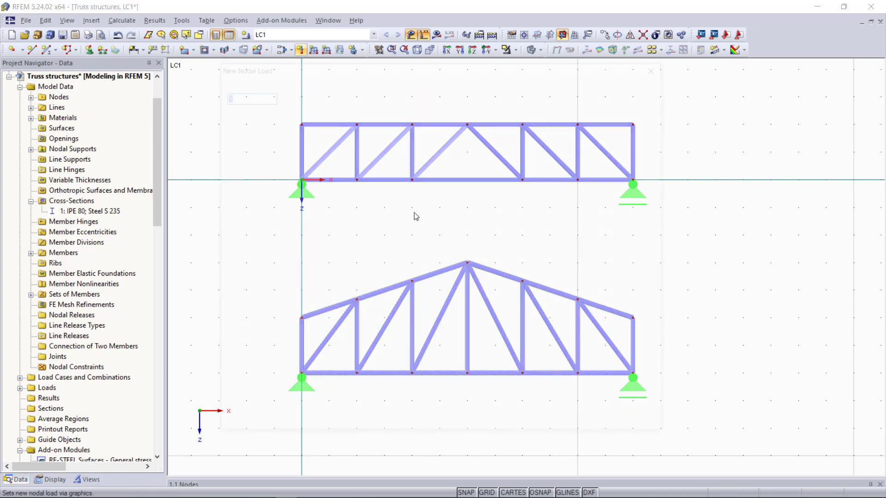
drag(258, 219, 340, 223)
text(100)
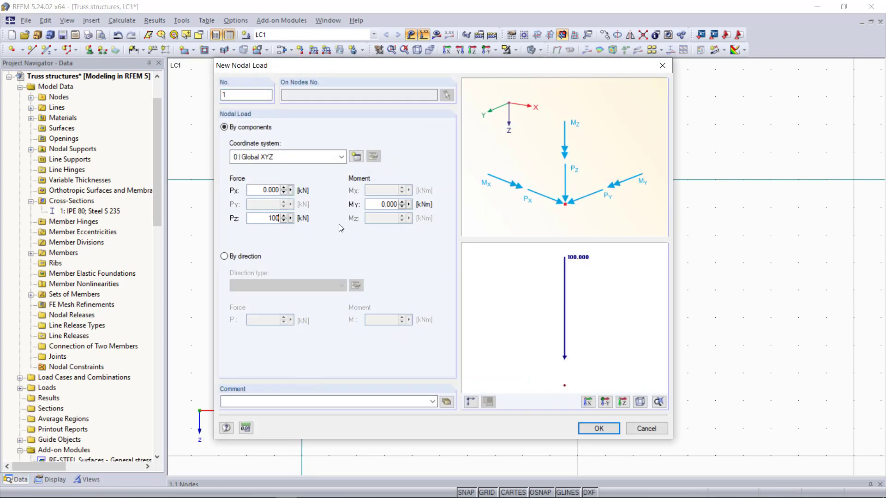
click(598, 428)
click(466, 124)
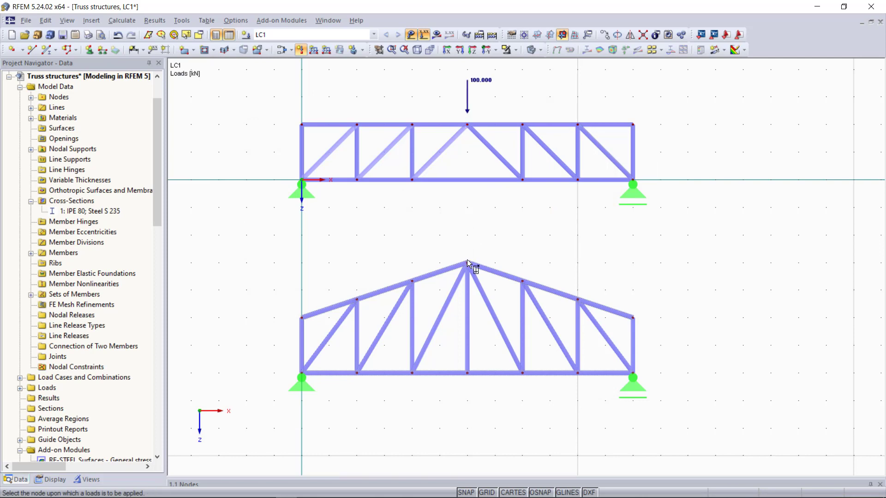
click(466, 262)
key(Escape)
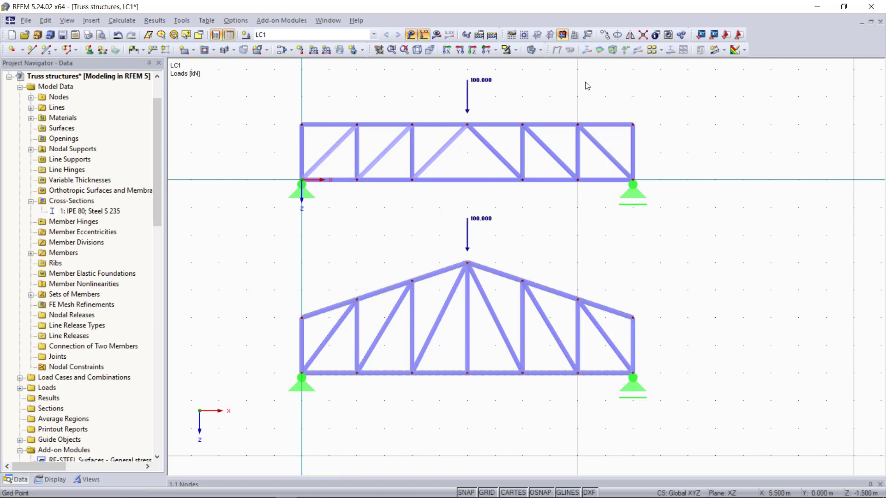
- Calculate LC1 and display the global deformations u, followed by the member bending moments My for both trusses
click(491, 36)
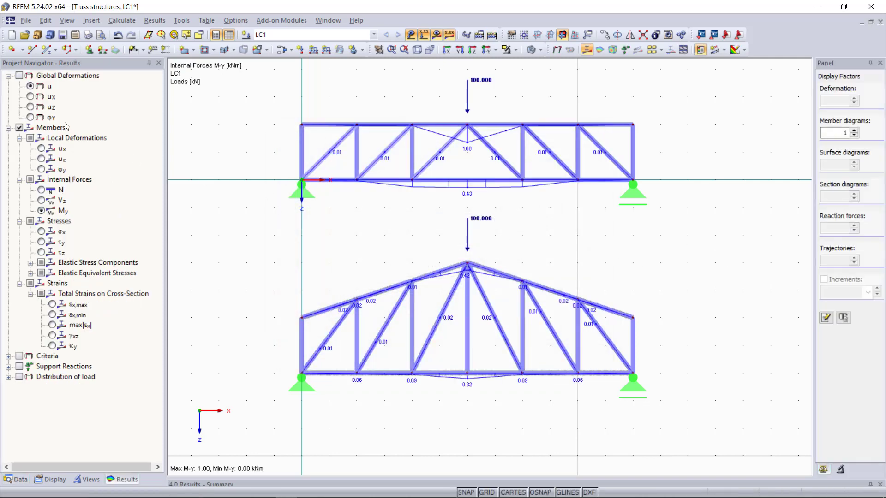
click(30, 87)
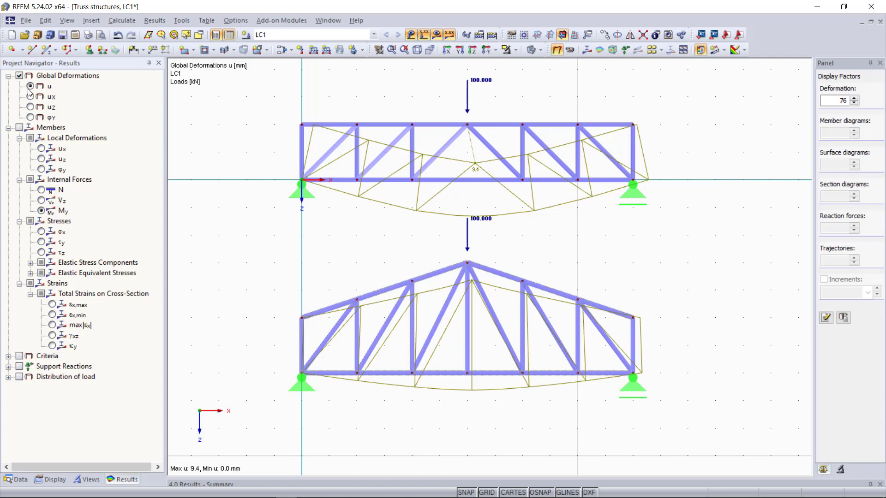
click(42, 212)
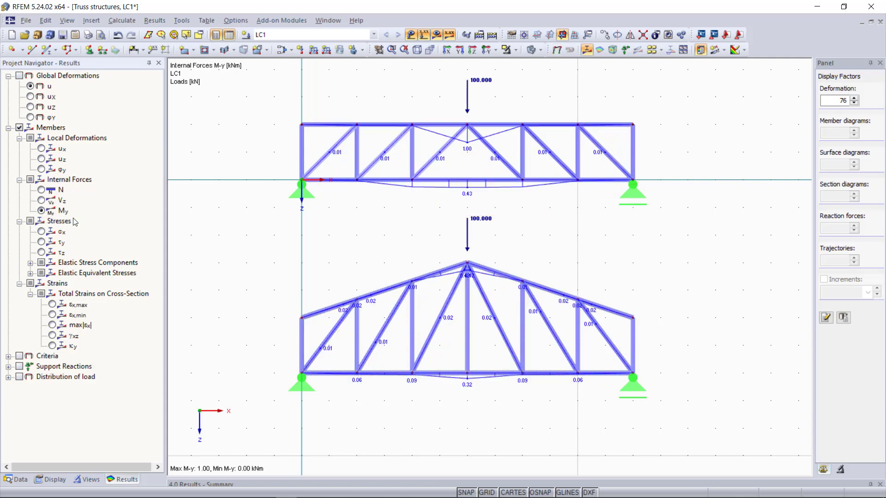